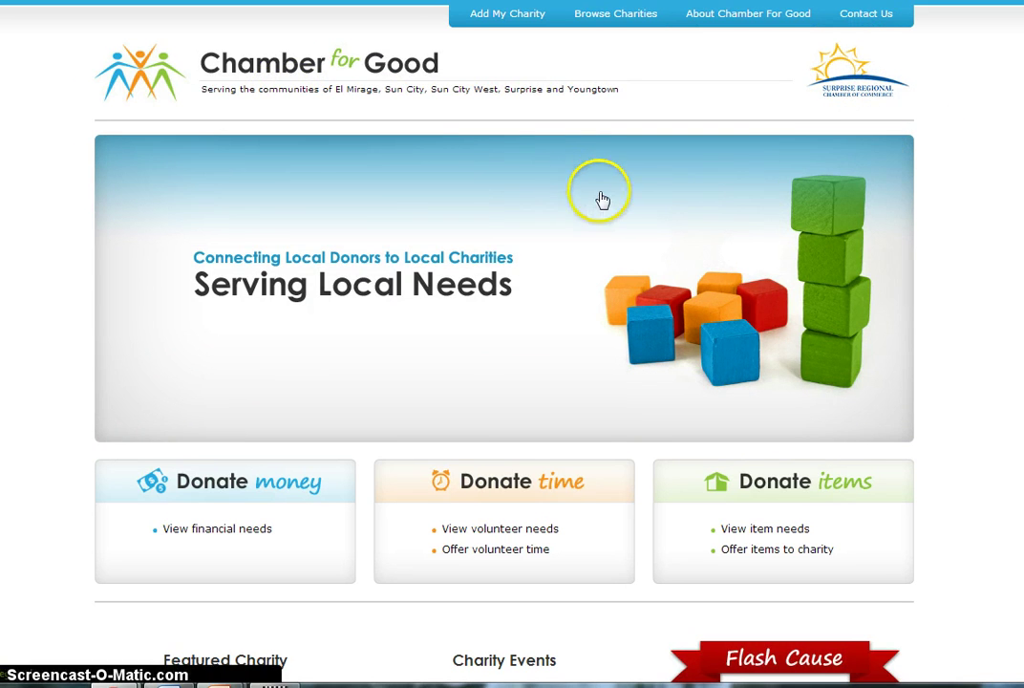
Step: Open the chamber login from the links at the end of the Chamber for Good home page
scroll(601, 198, "down", 3)
scroll(601, 200, "down", 3)
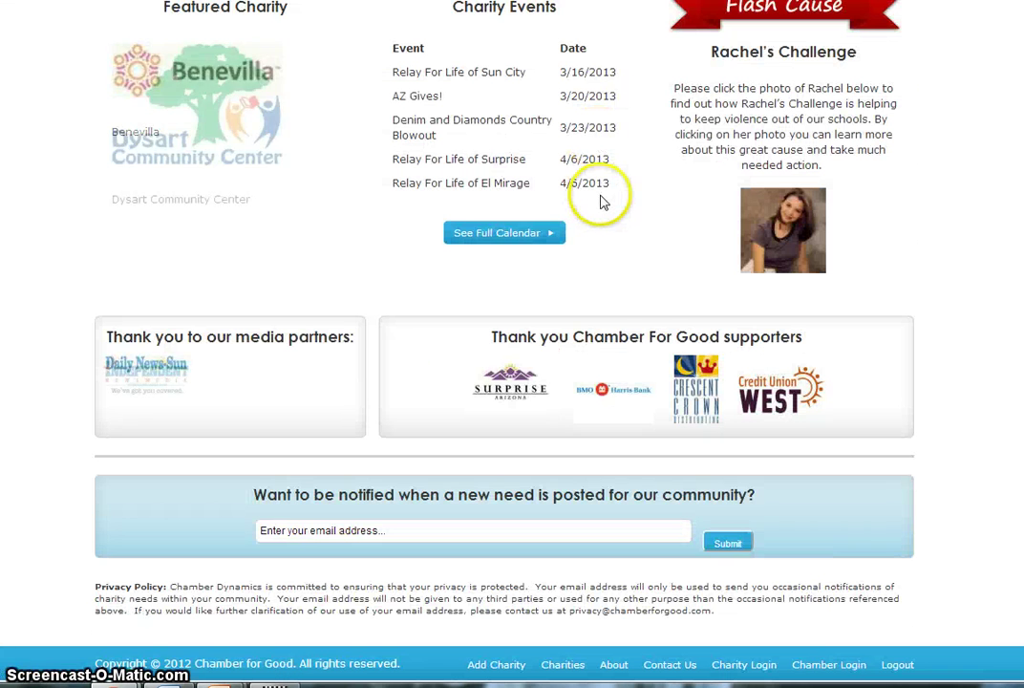
left_click(819, 665)
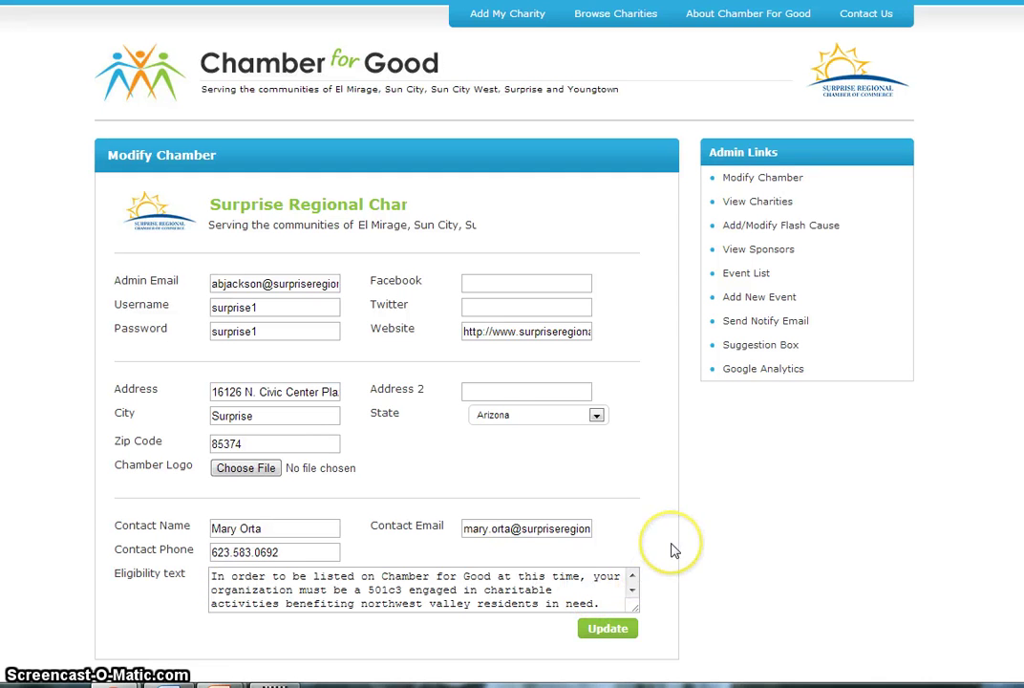
Step: Read through the full eligibility text on the Modify Chamber form
left_click(632, 583)
scroll(634, 595, "down", 2)
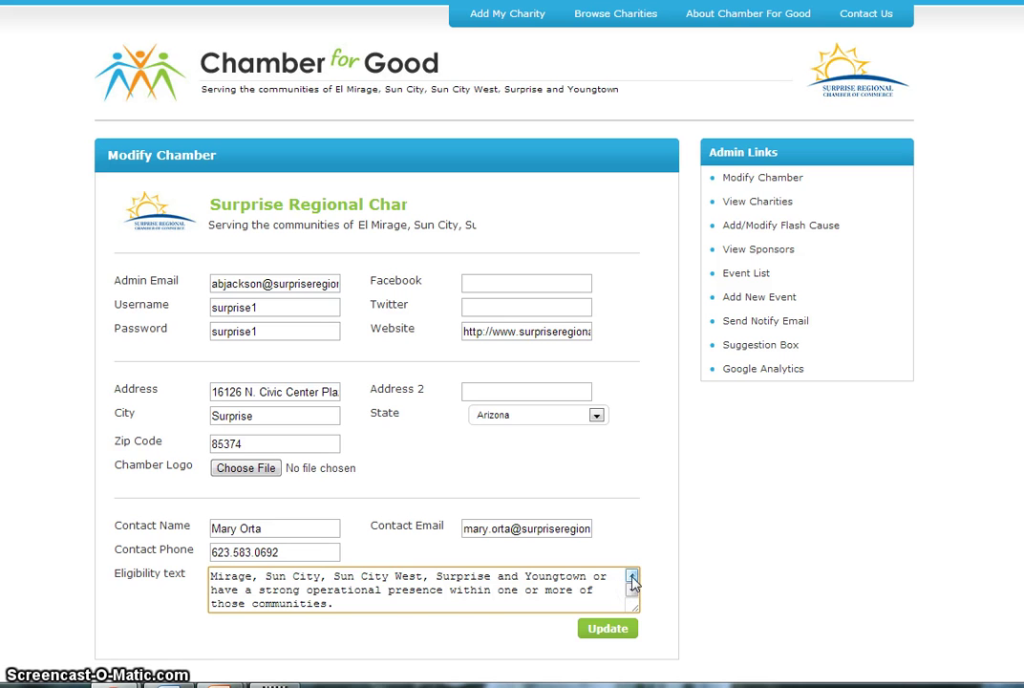
scroll(632, 578, "up", 2)
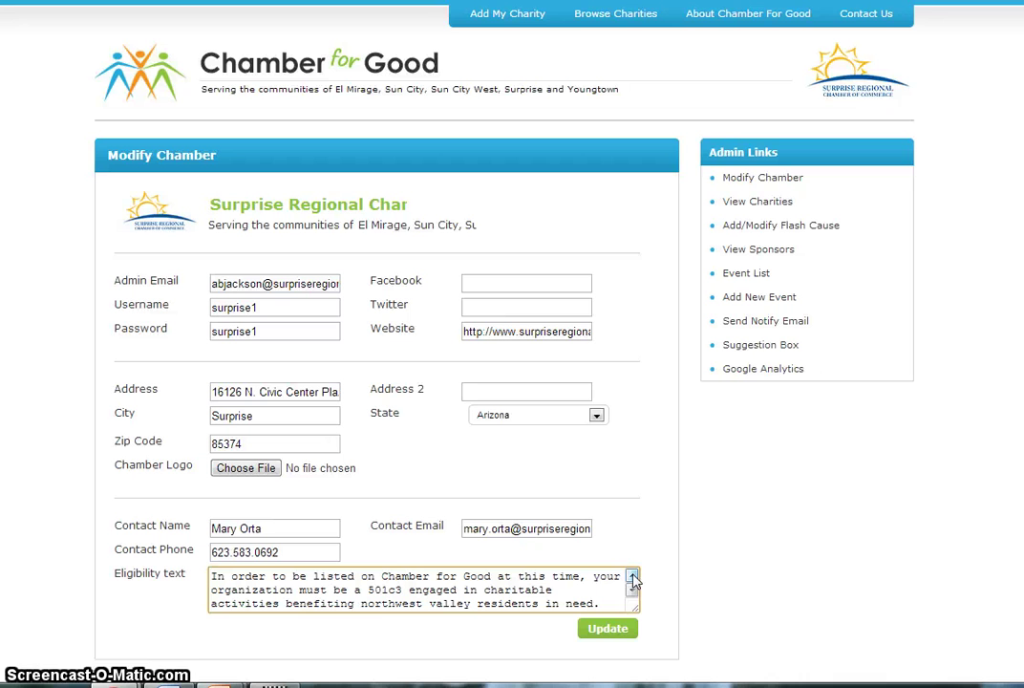
left_click(516, 589)
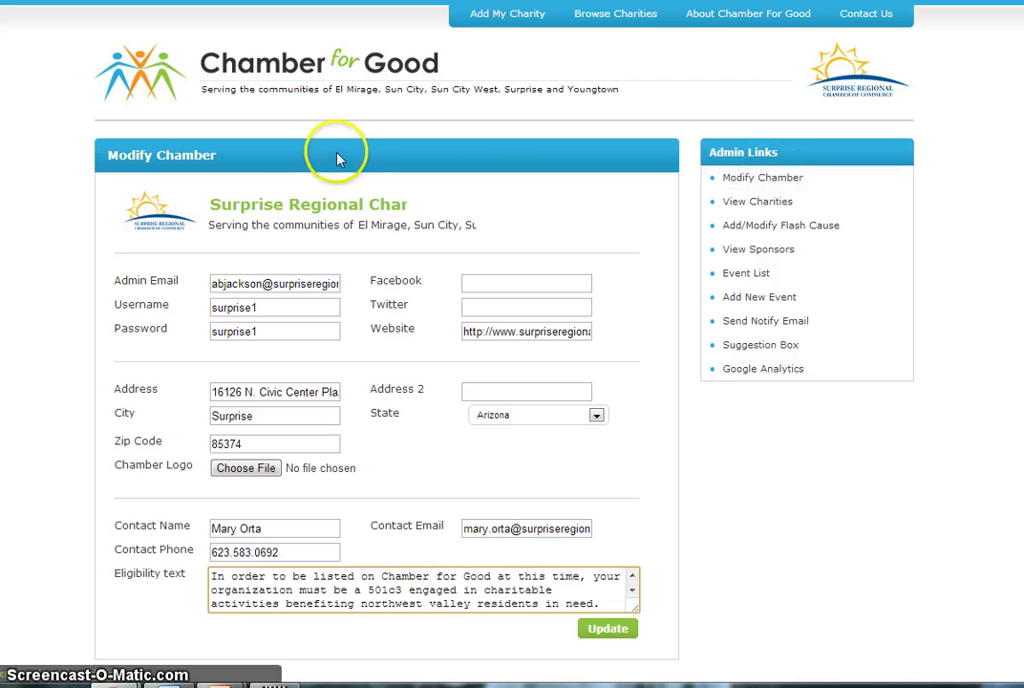
Step: Open the charity accounts list and view the status options for the Shadow Ridge High School Booster Club, keeping Pending
left_click(760, 205)
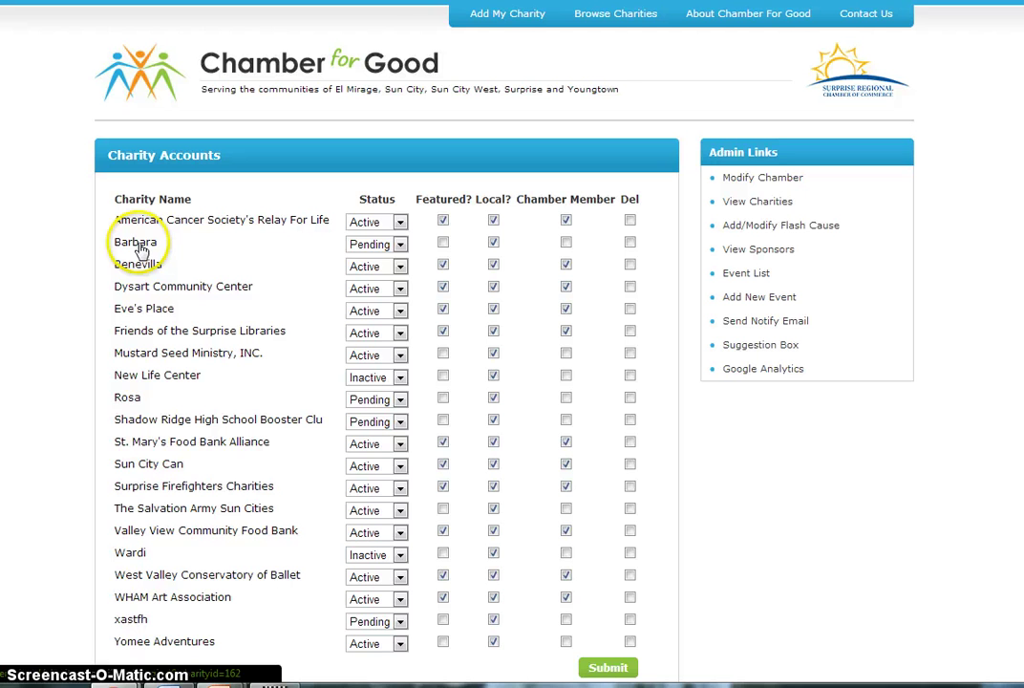
left_click(400, 423)
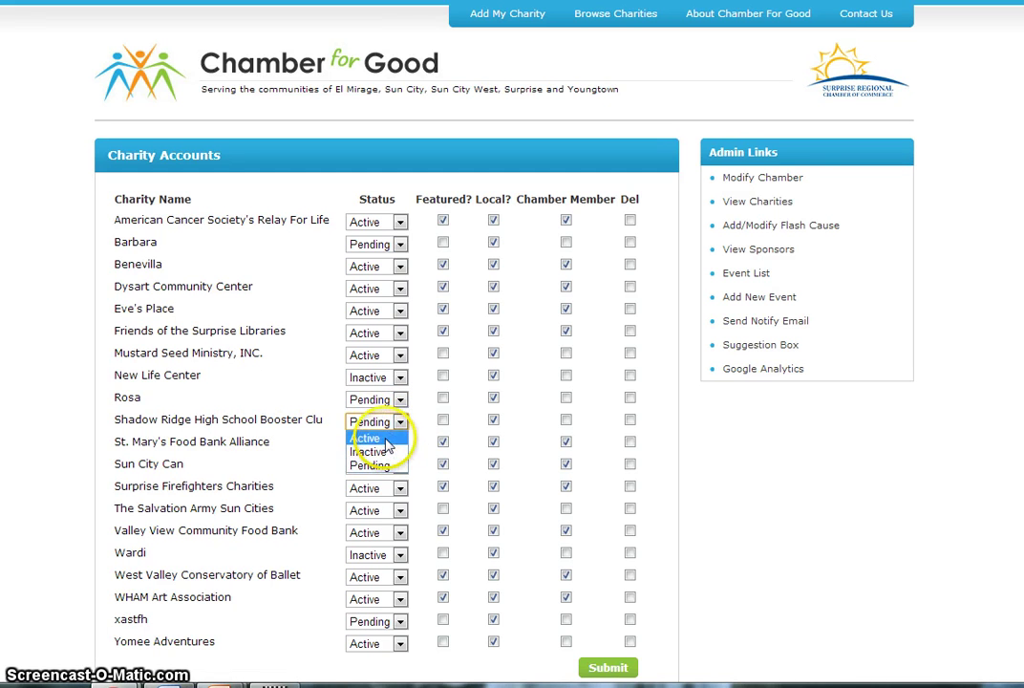
left_click(392, 466)
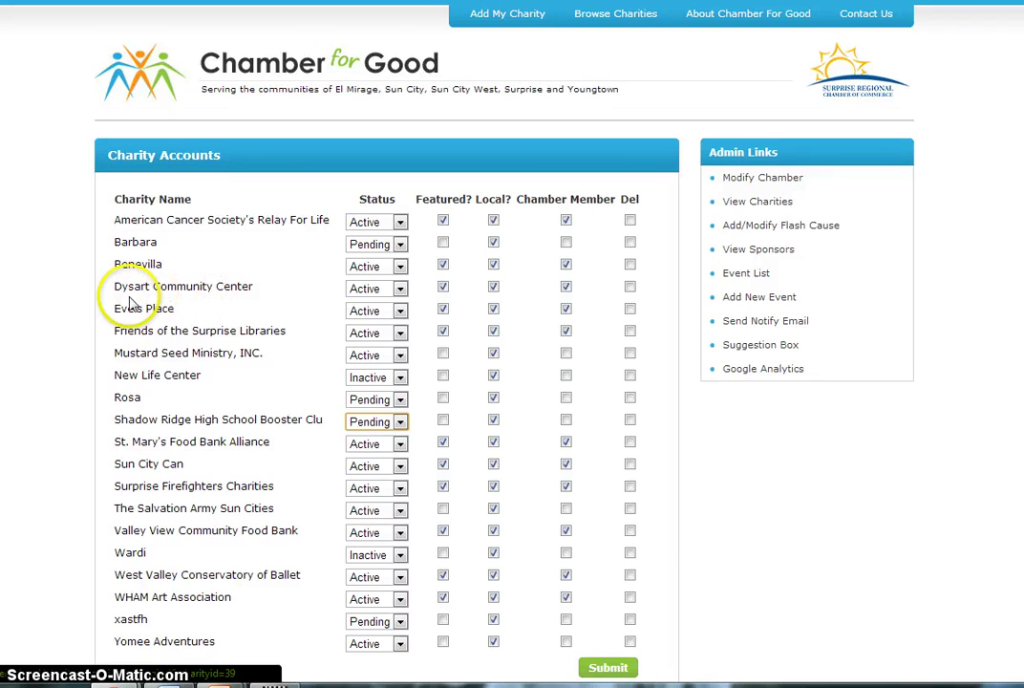
Step: Open the Dysart Community Center account and review its charity details, categories and description
left_click(193, 291)
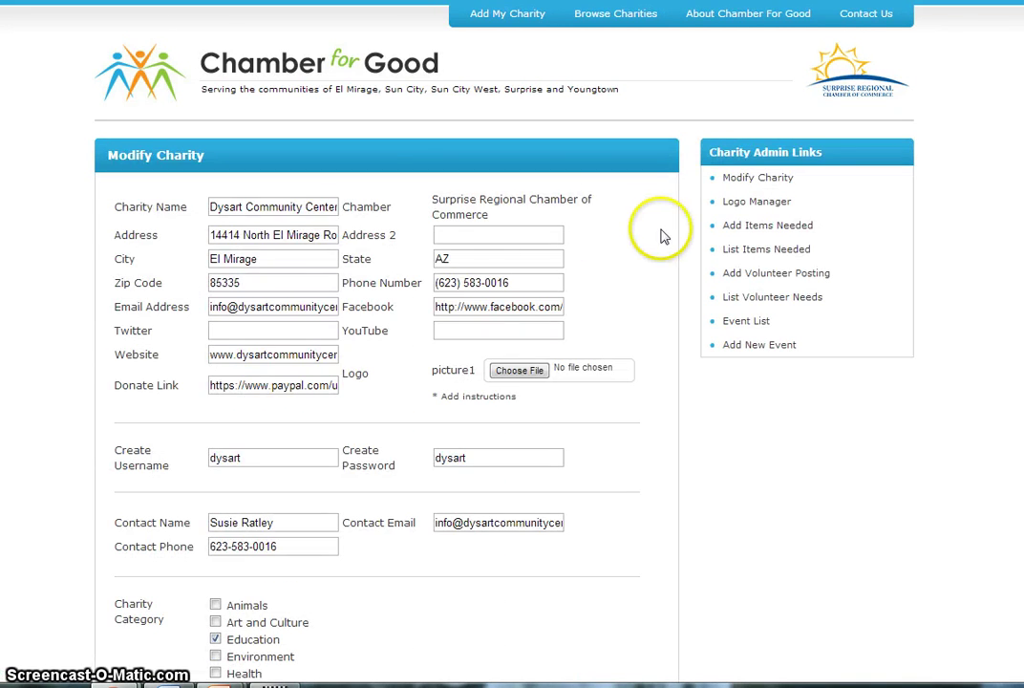
scroll(407, 450, "down", 3)
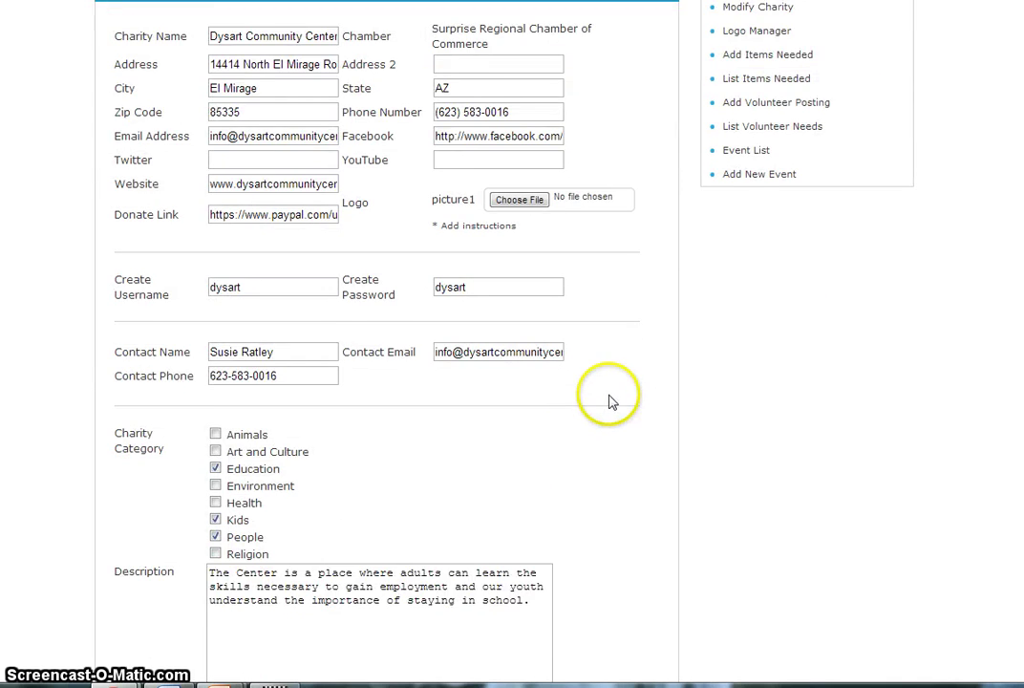
scroll(612, 400, "up", 3)
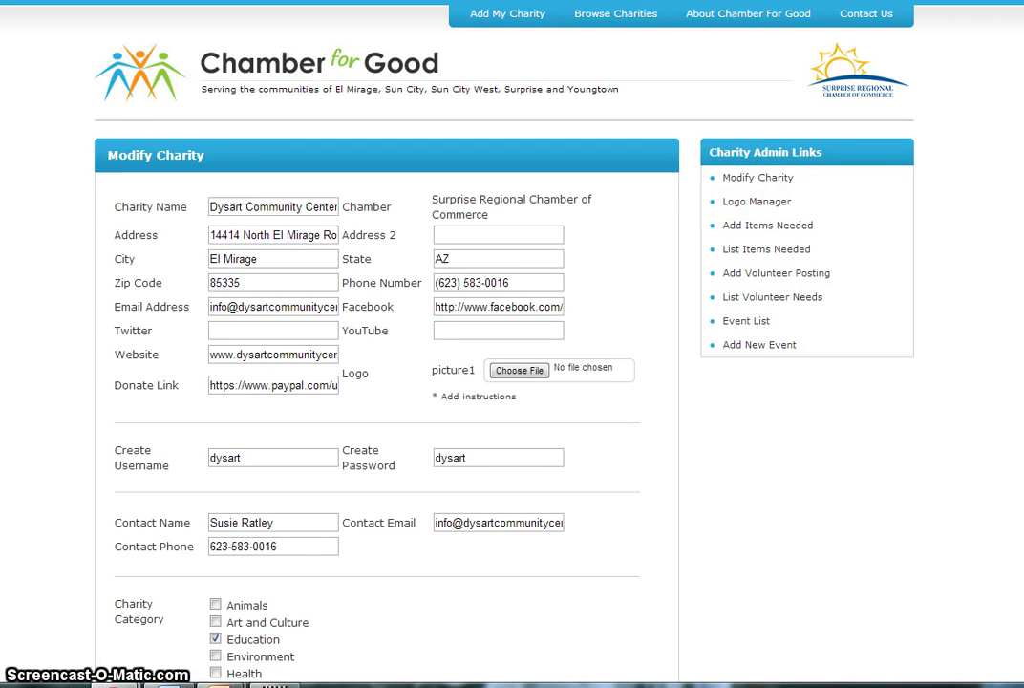
Step: View the featured charities on the public home page and return to the charity accounts list
key("ctrl+Tab")
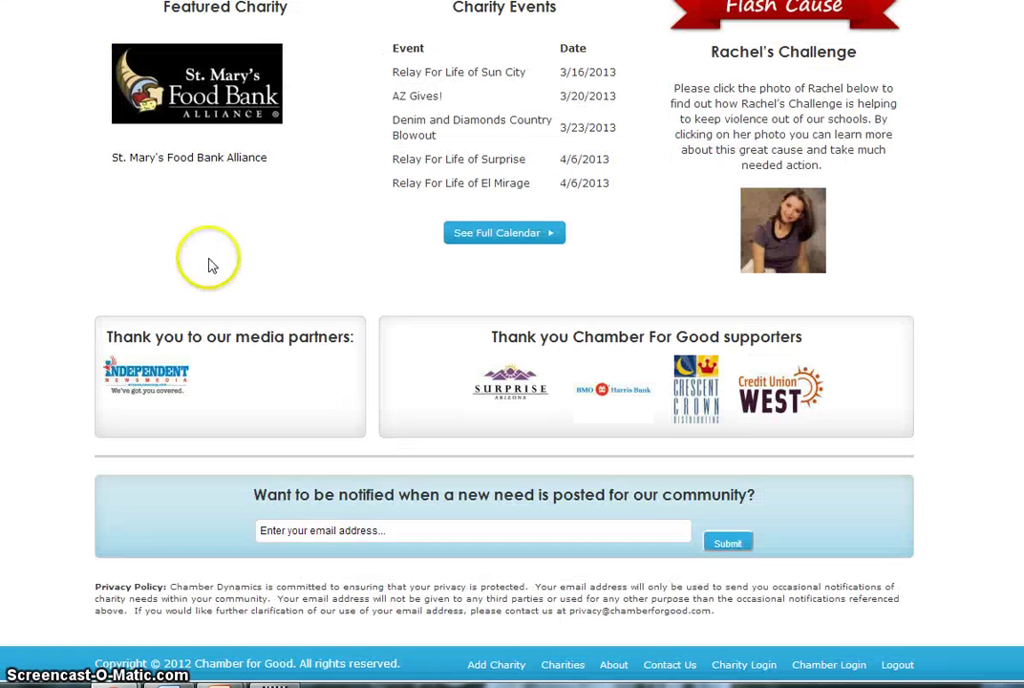
scroll(208, 268, "up", 1)
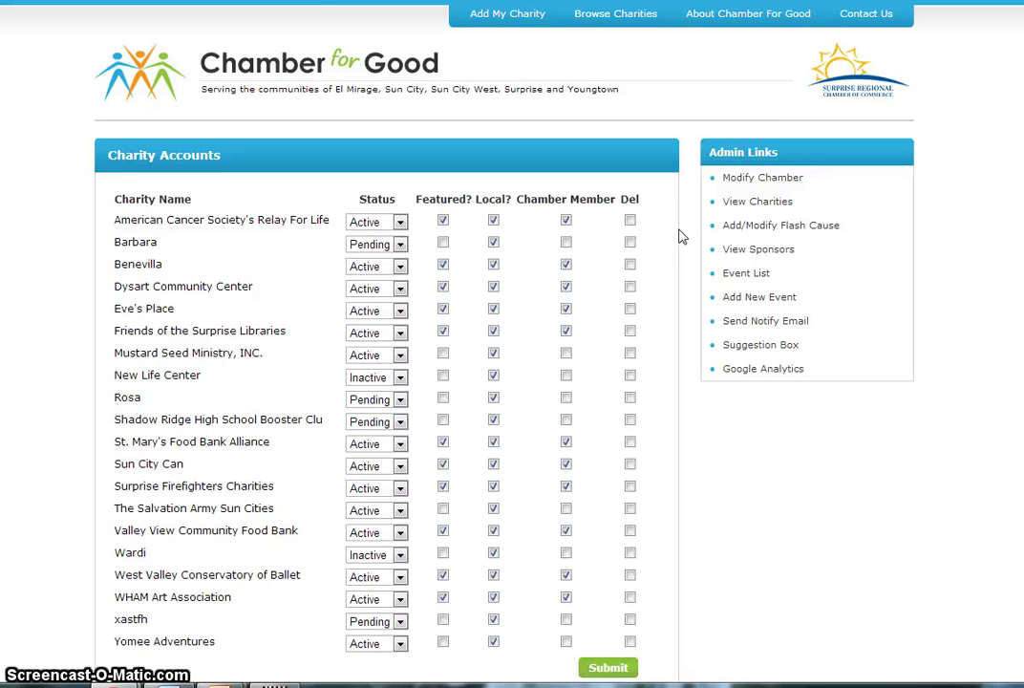
scroll(681, 236, "down", 1)
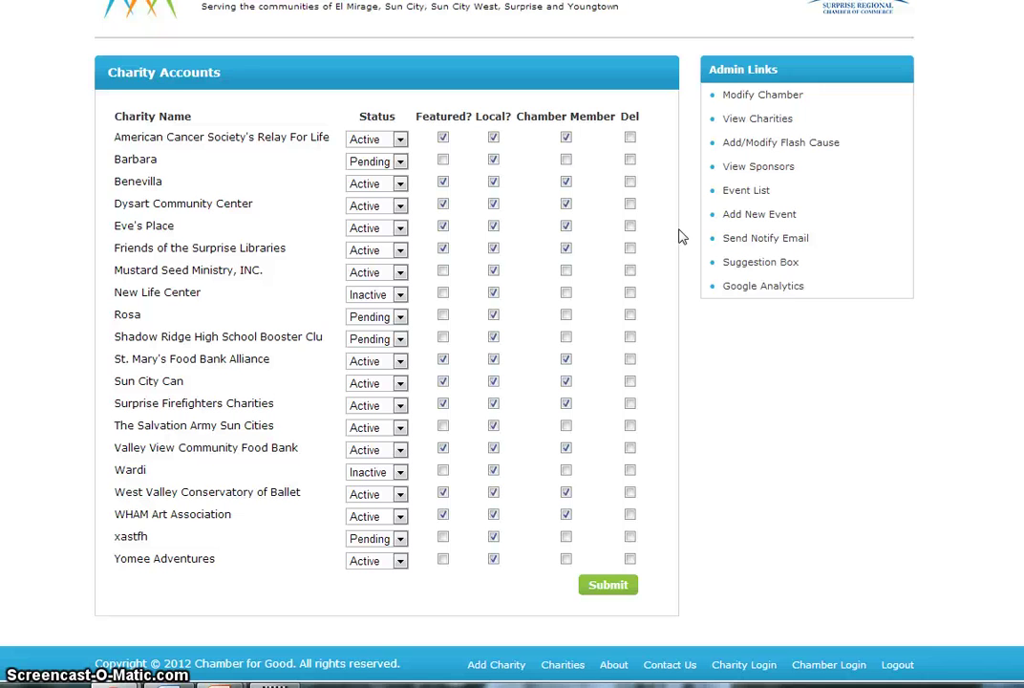
left_click(680, 227)
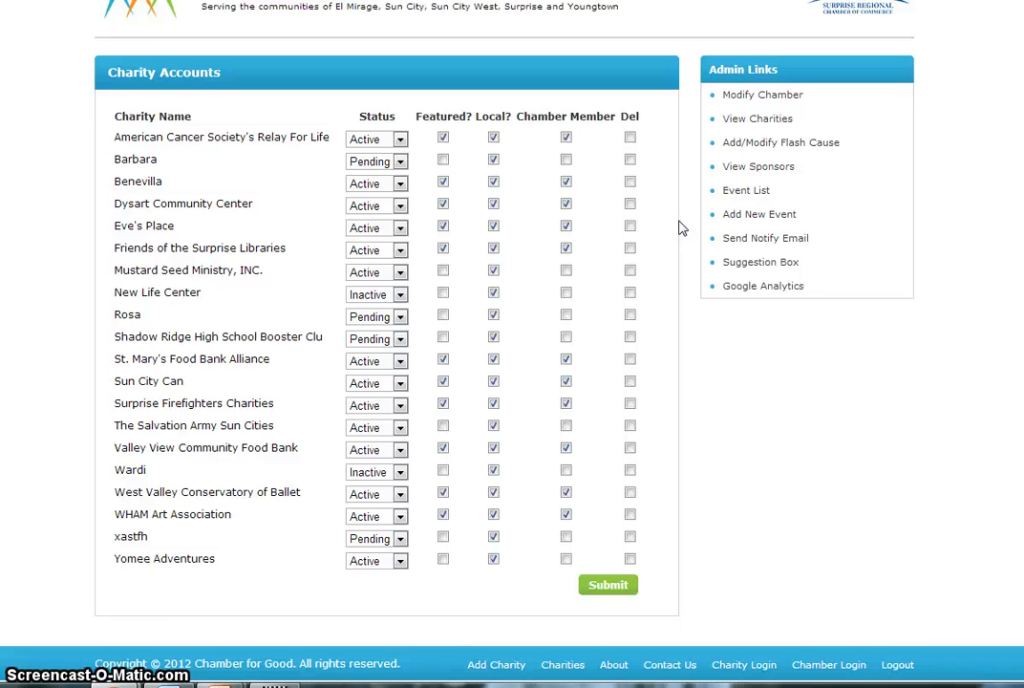
Step: Open the Add/Modify Flash Cause form and read through the flash cause text for Rachel's Challenge
left_click(770, 145)
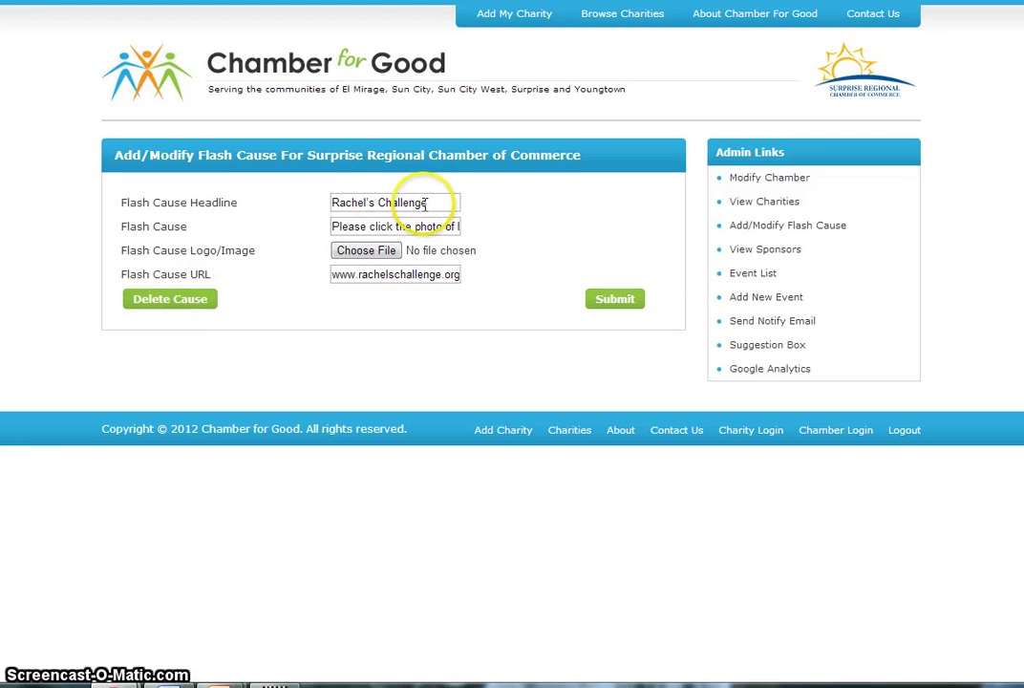
left_click_drag(356, 229, 468, 221)
left_click(386, 224)
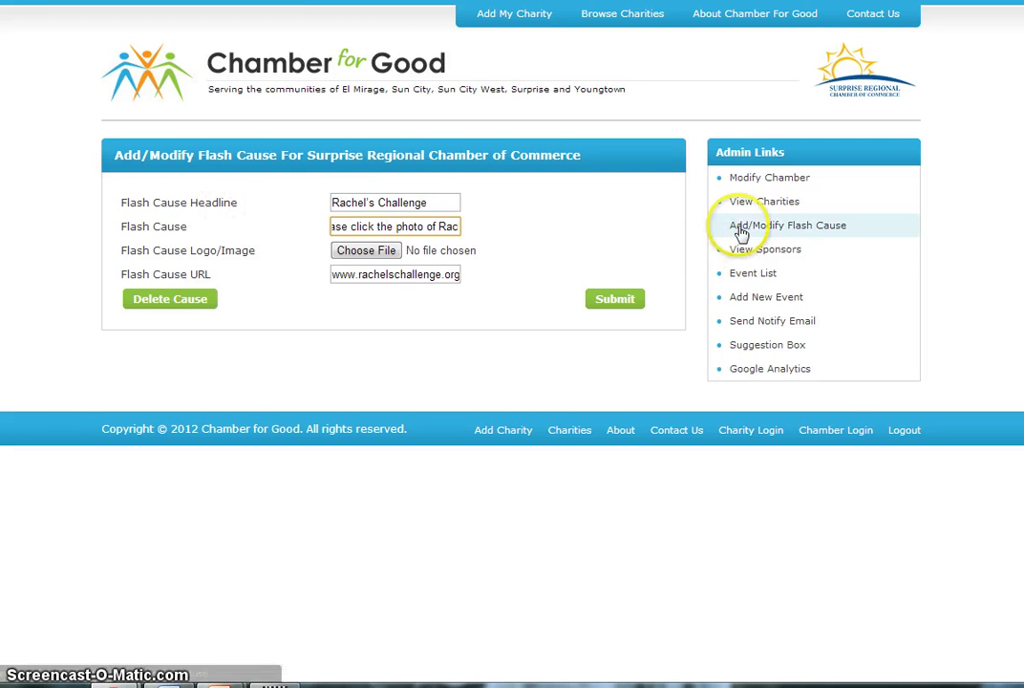
Step: Open the sponsors page and inspect the new logo form for the first empty partner slot, including its type options
left_click(750, 251)
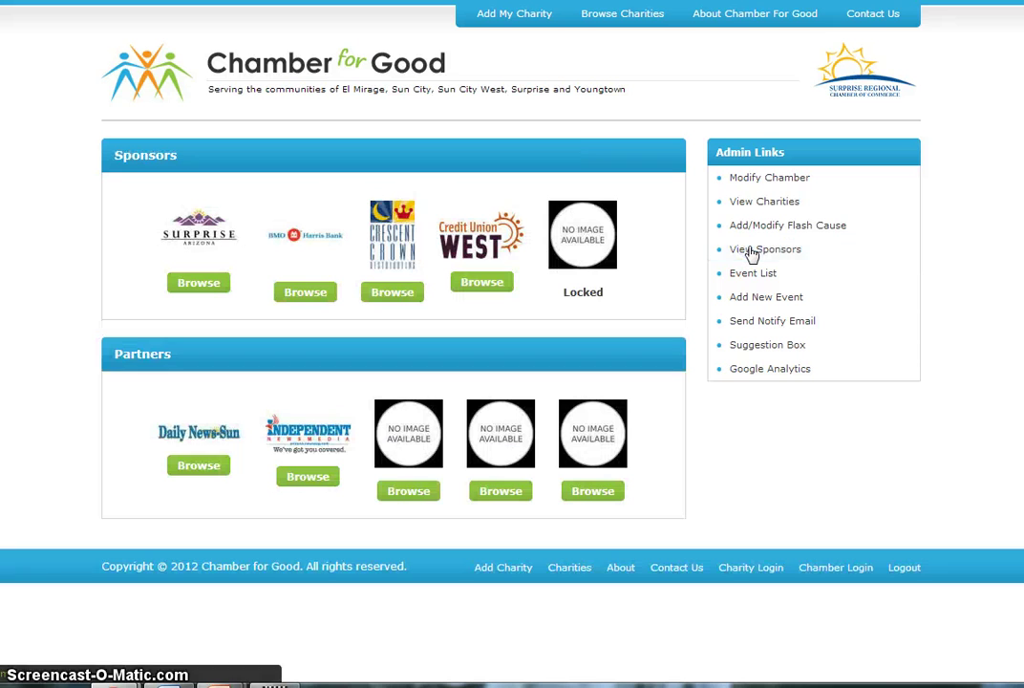
left_click(688, 289)
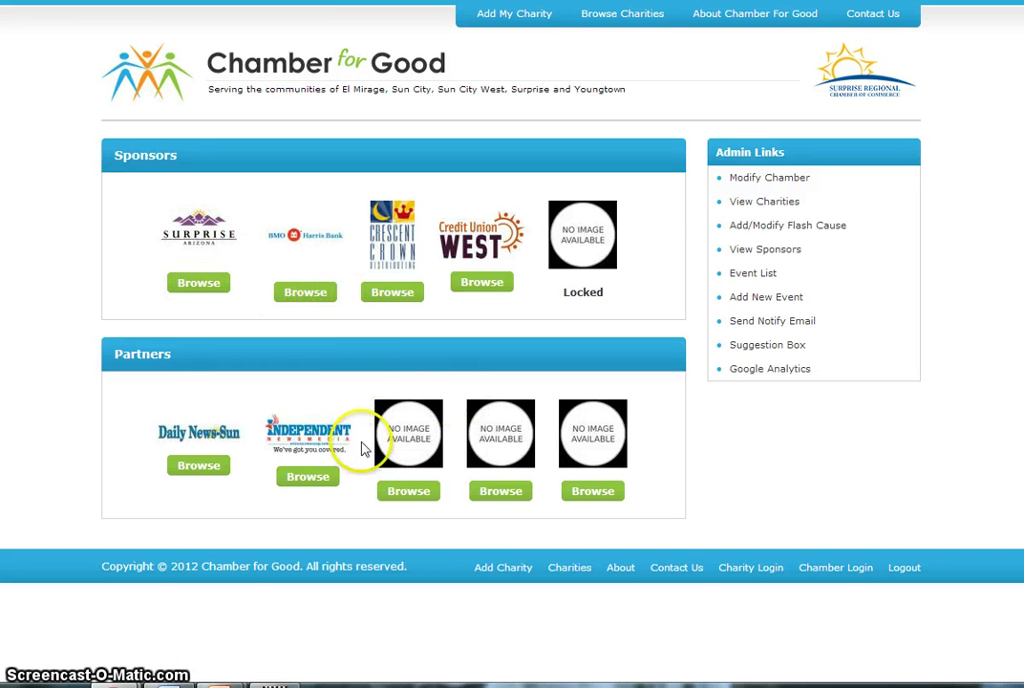
left_click(408, 493)
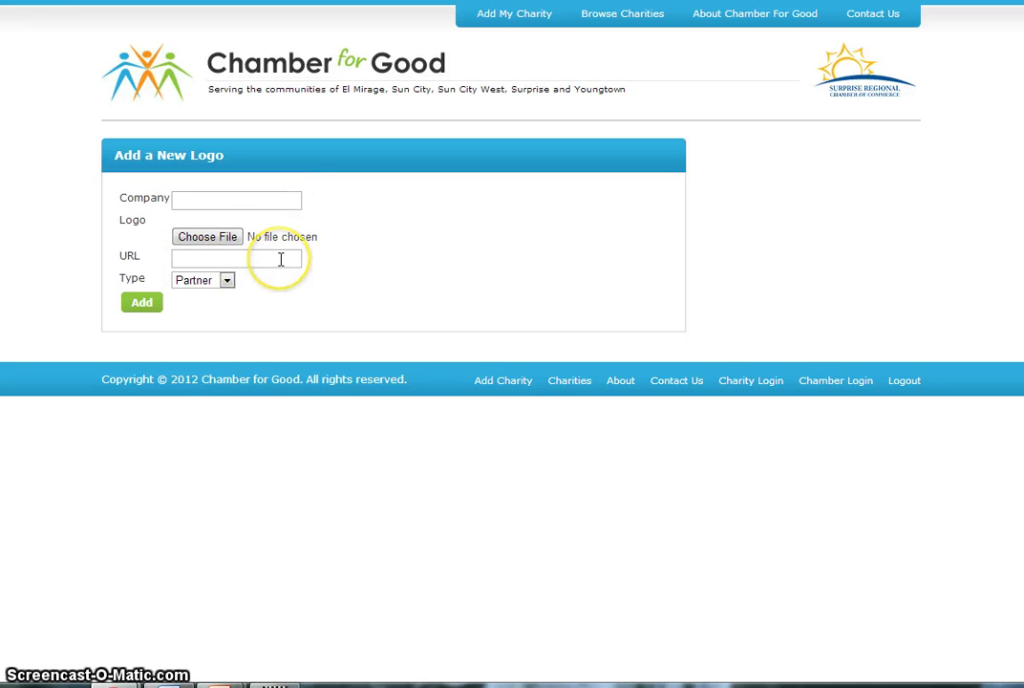
left_click(226, 280)
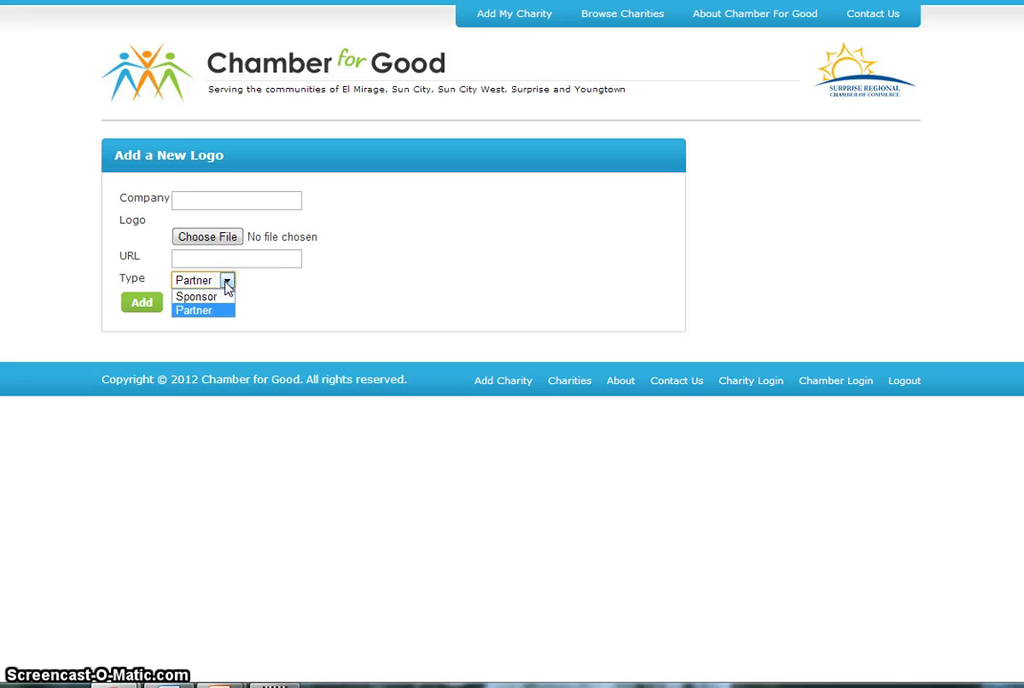
left_click(226, 282)
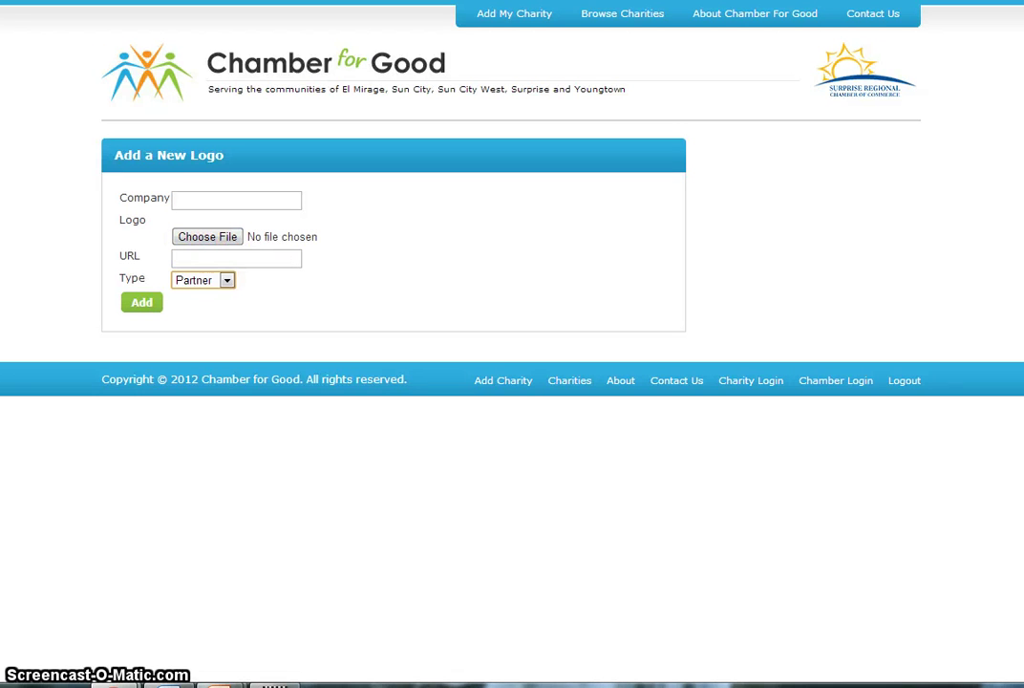
key("Return")
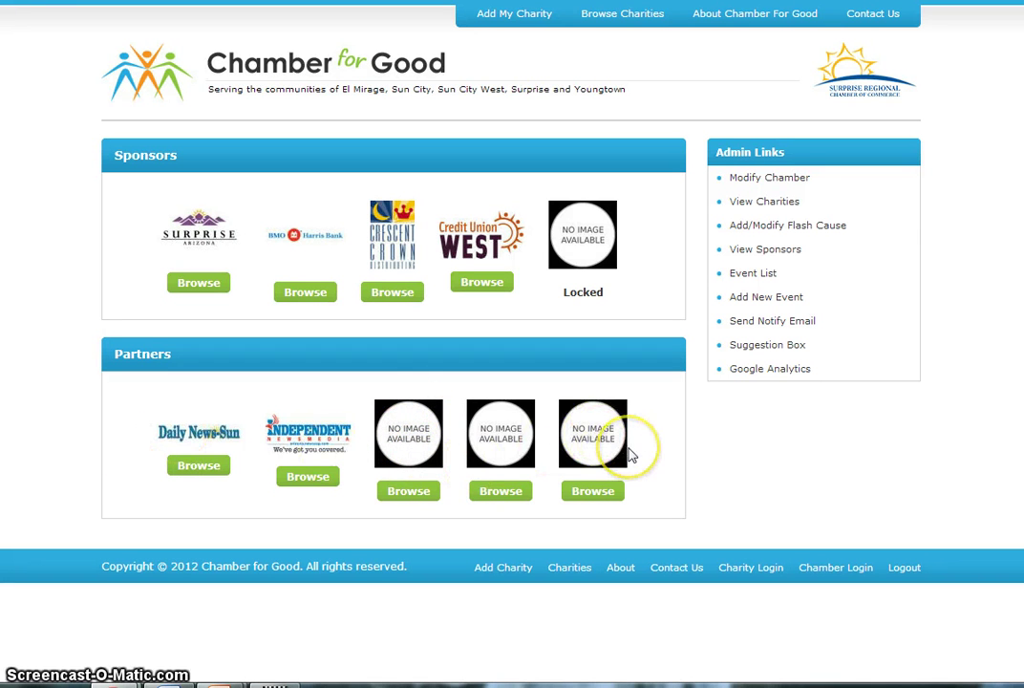
Step: Review the chamber's event list and open the form for adding a new event
left_click(749, 275)
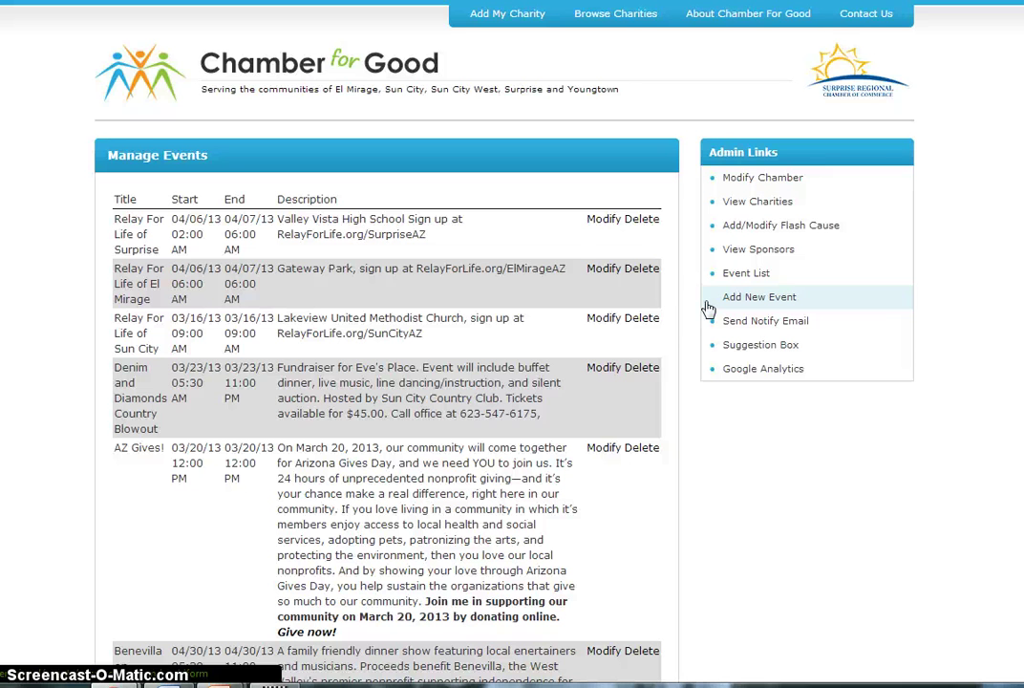
left_click(612, 275)
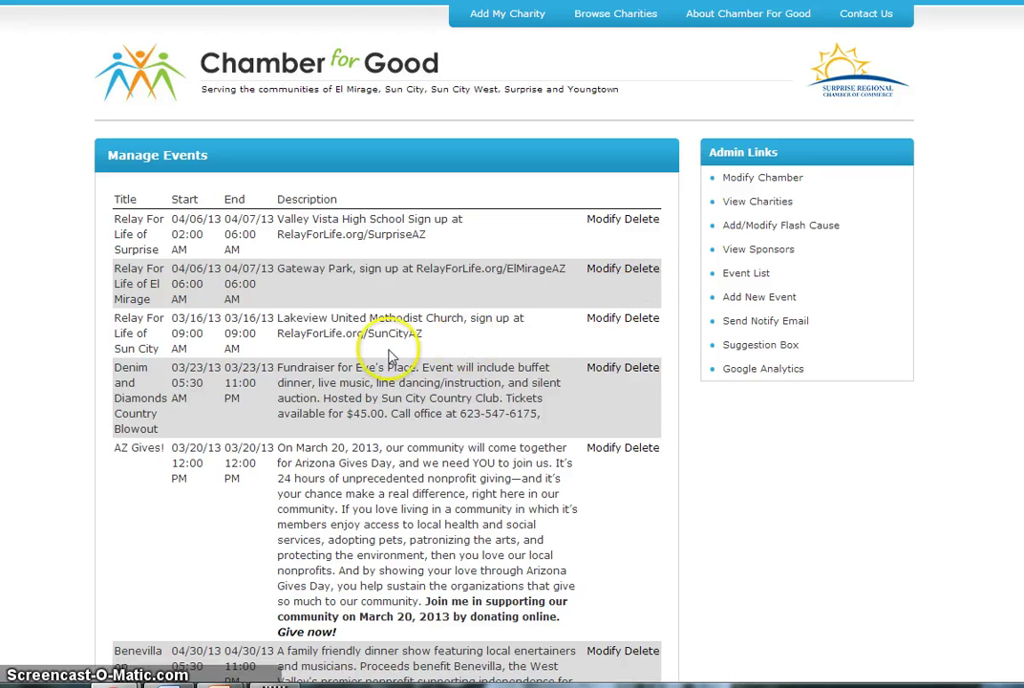
left_click(745, 299)
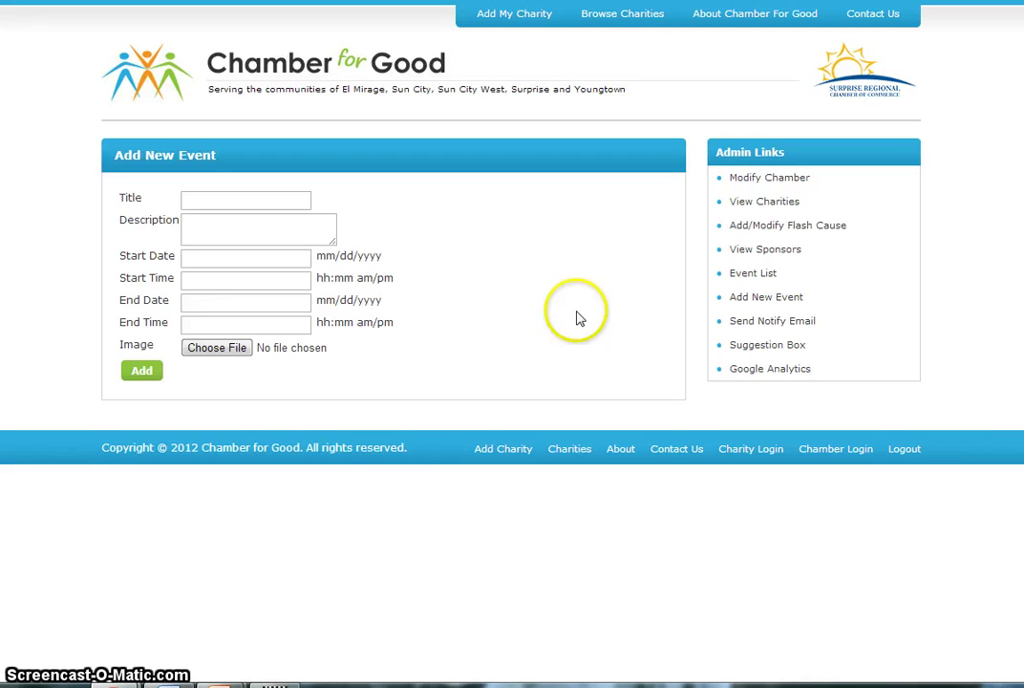
Step: Inspect the subject and message fields of the notification email form, then return to the admin page without sending
left_click(755, 322)
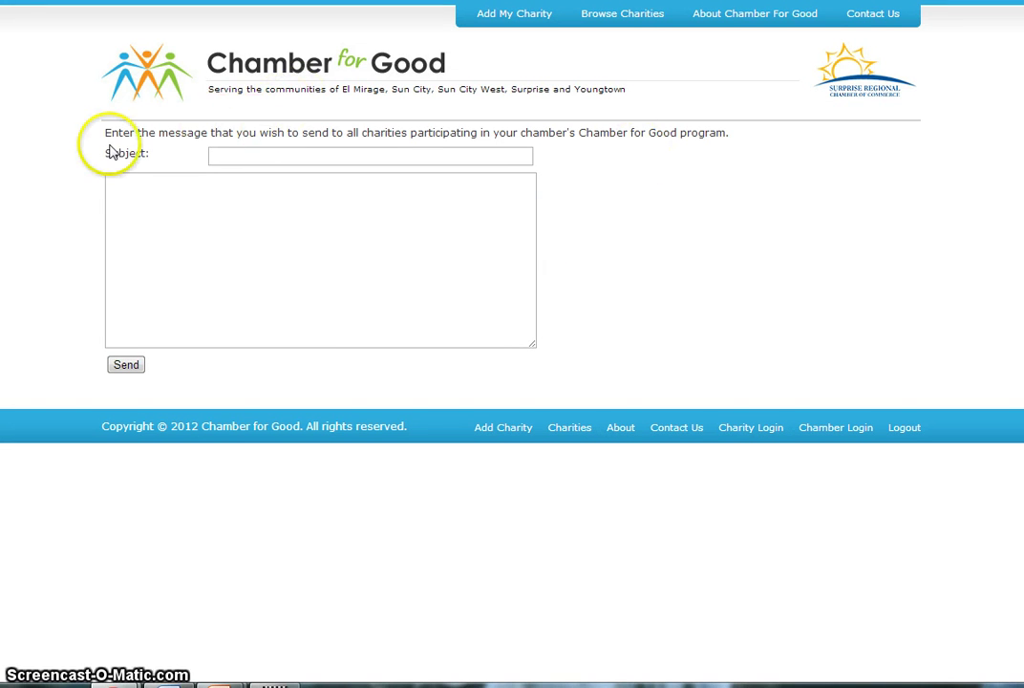
left_click(238, 155)
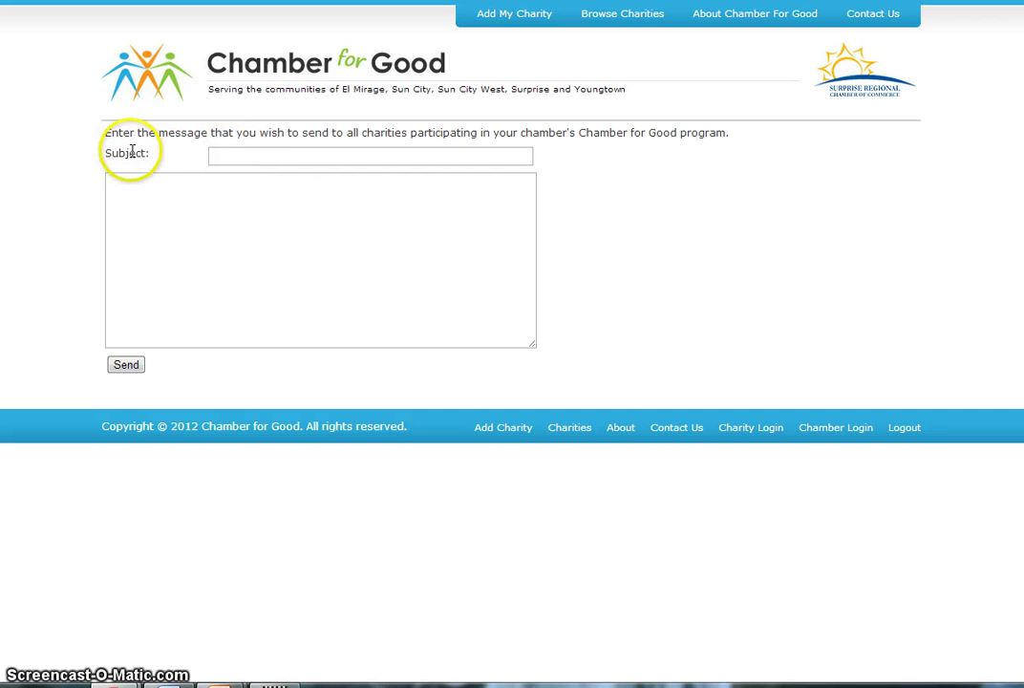
left_click(216, 156)
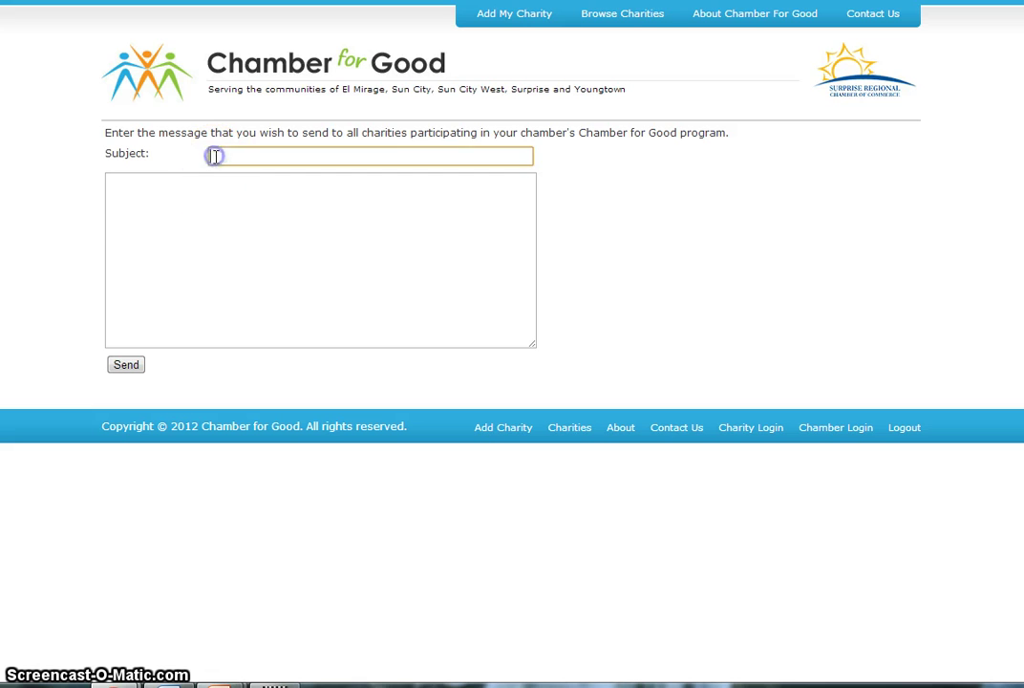
left_click(138, 199)
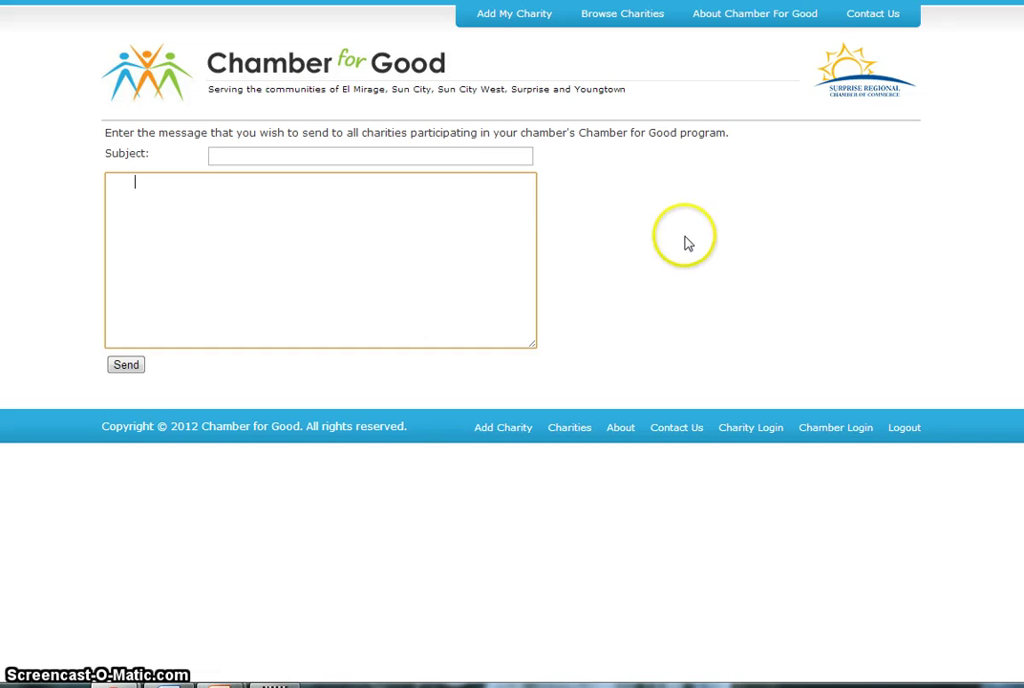
left_click(589, 195)
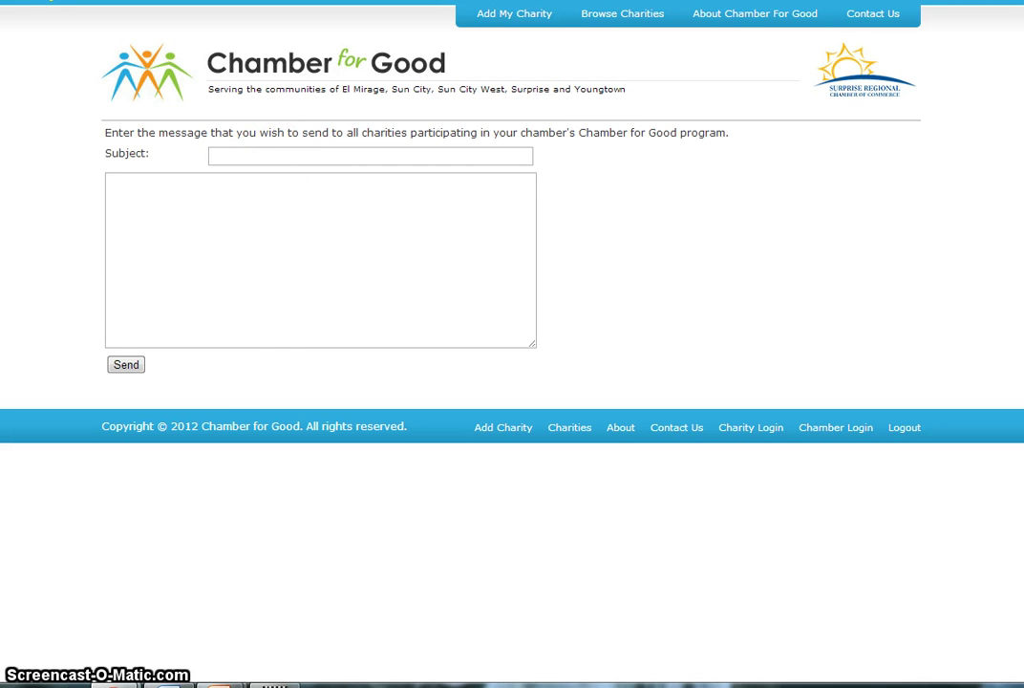
key("alt+Left")
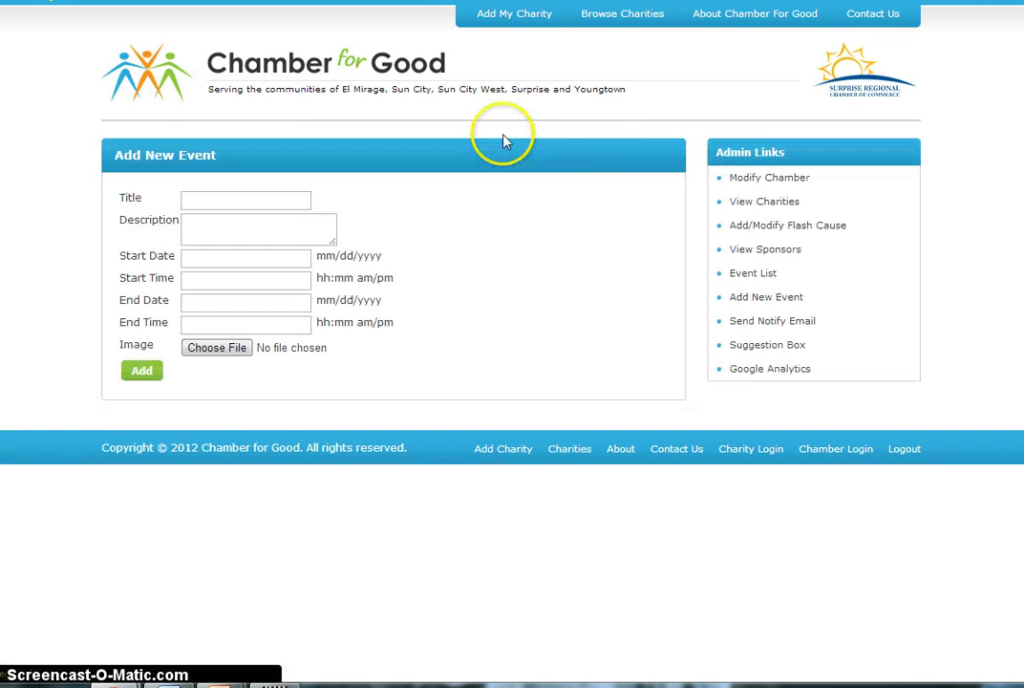
Step: View the Suggestion Box form and open the Google Analytics form for the chamber
left_click(769, 347)
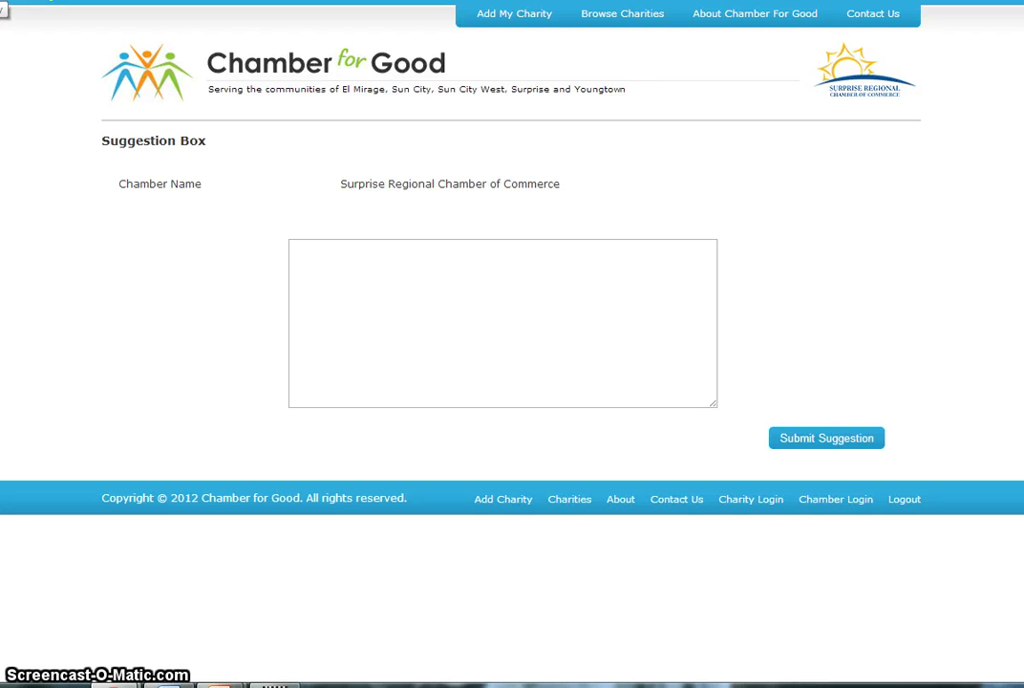
key("alt+Left")
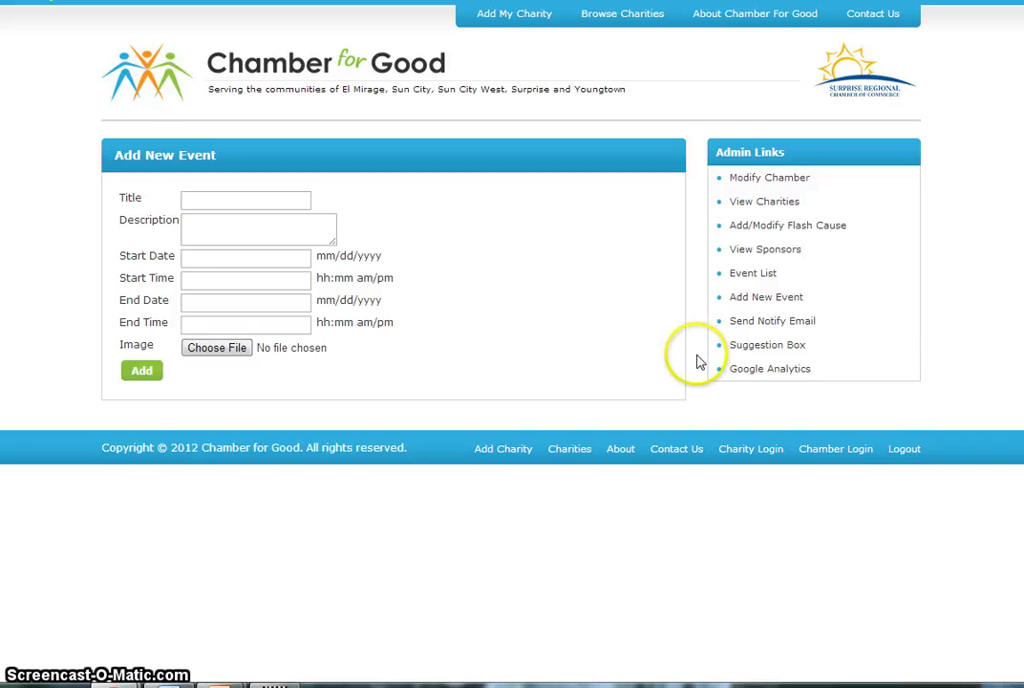
left_click(761, 374)
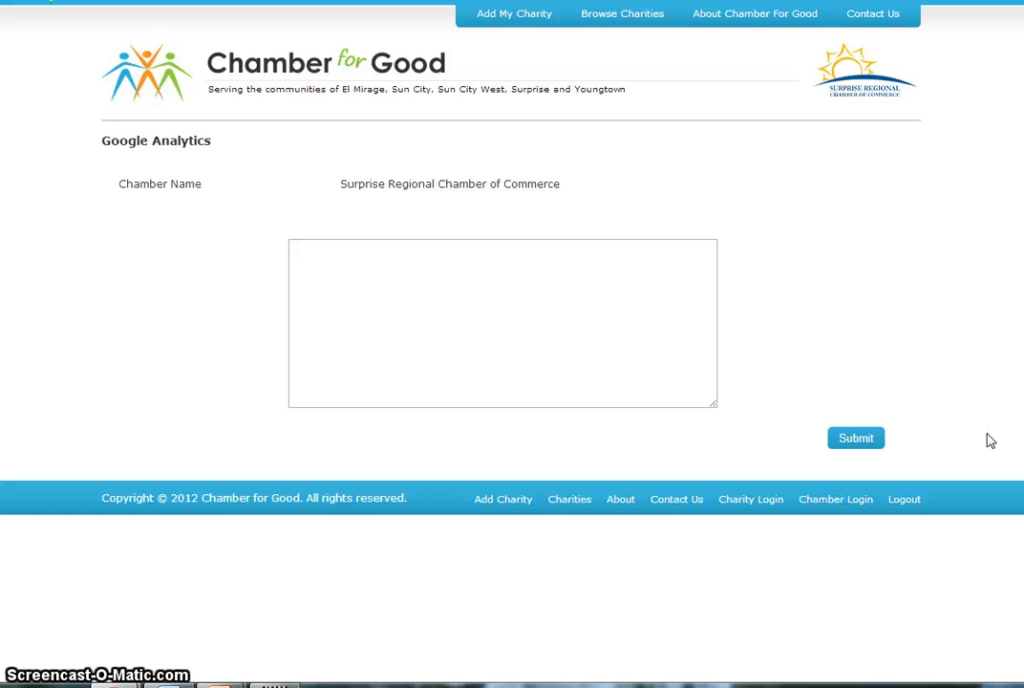
Step: Return to the Chamber for Good home page
left_click(256, 77)
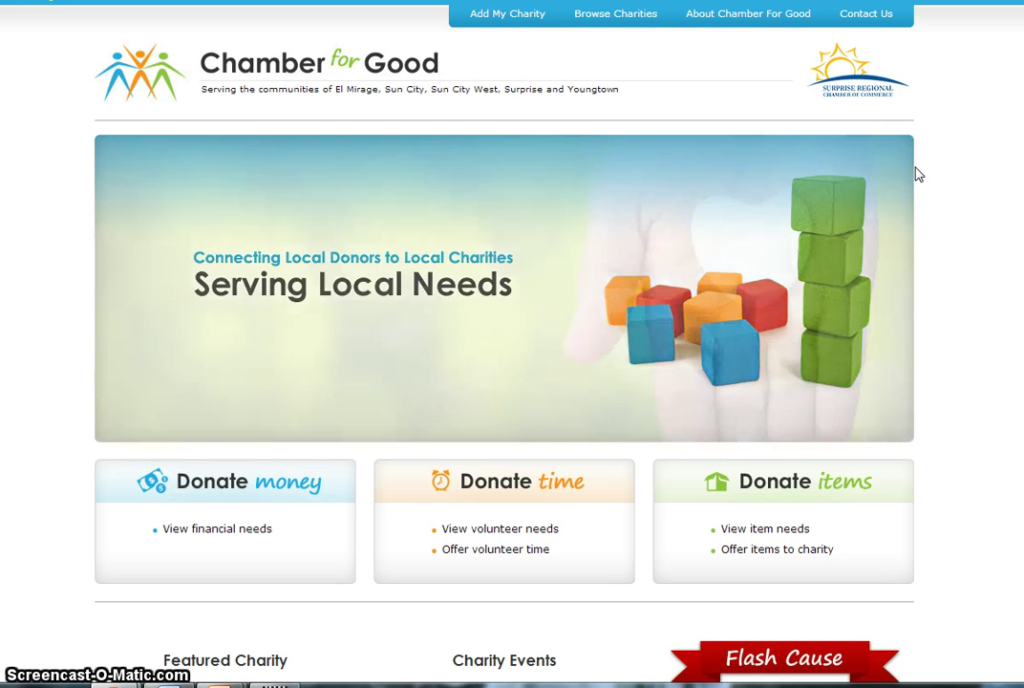
left_click(934, 181)
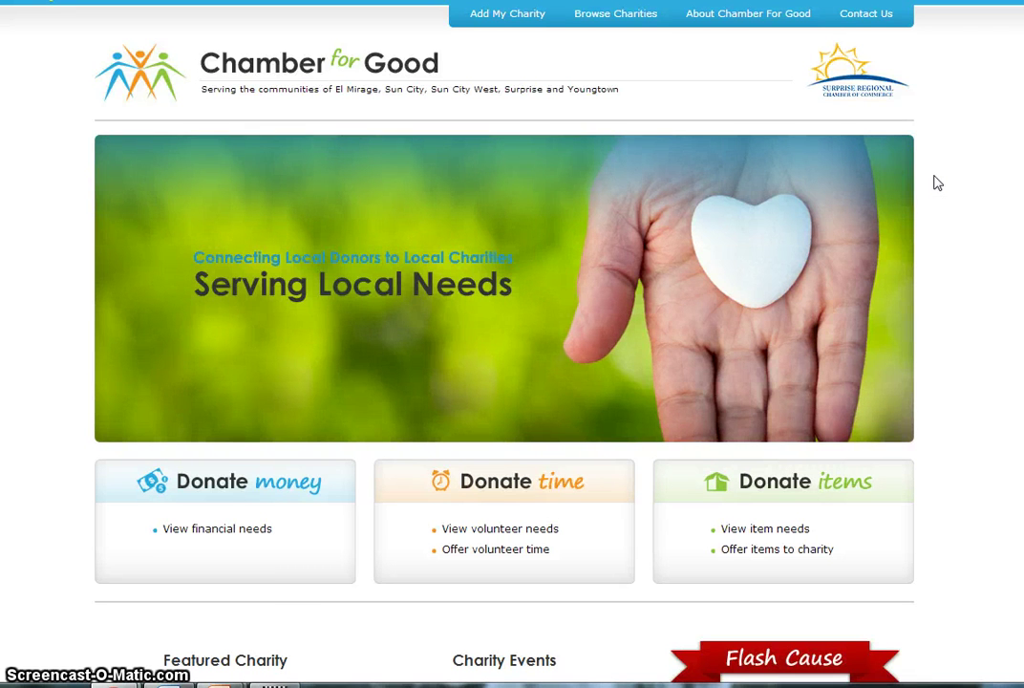